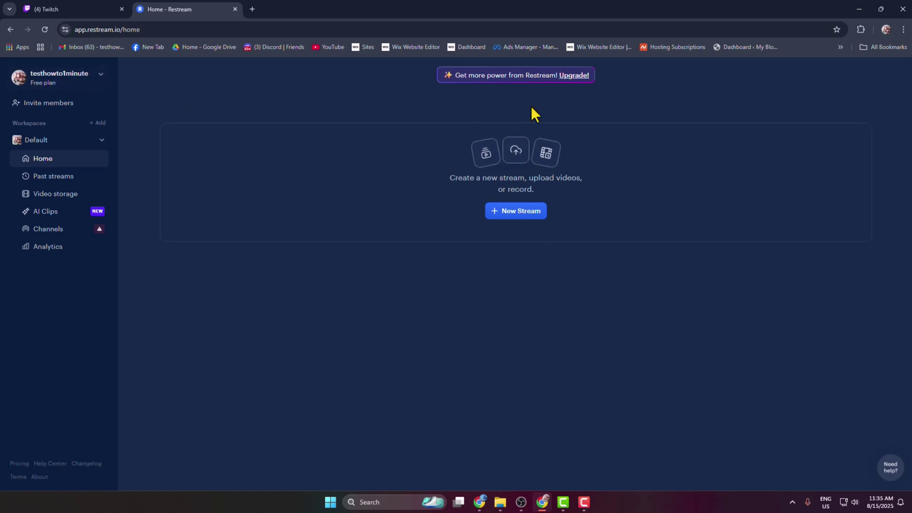
Create an Encoder | RTMP event titled Multistream, scheduled for Aug 15, 2025 at 11:45 AM
{"action": "left_click", "coordinate": [516, 221]}
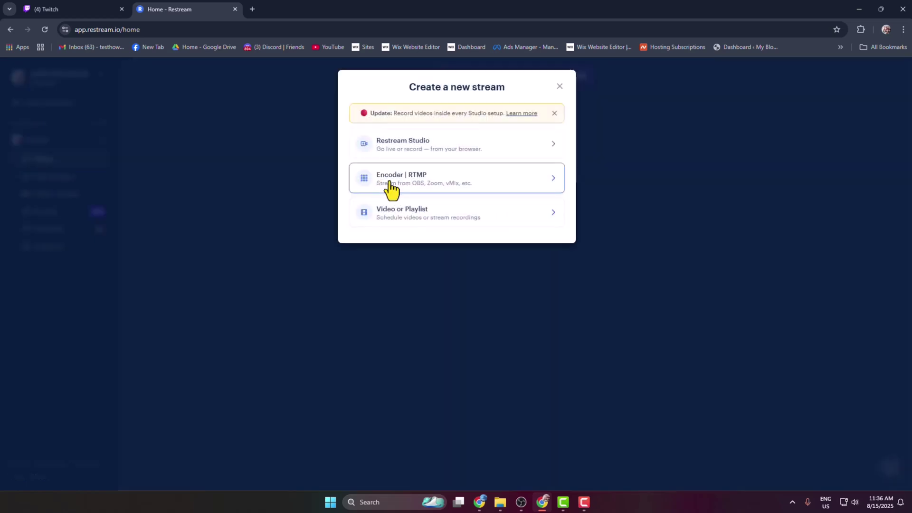
{"action": "left_click", "coordinate": [440, 190]}
{"action": "type", "text": "Multistream"}
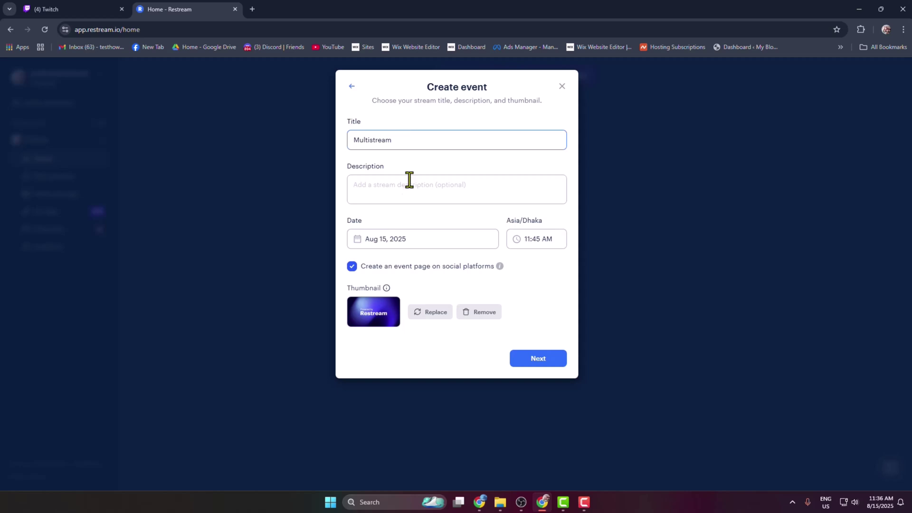
{"action": "left_click", "coordinate": [404, 187]}
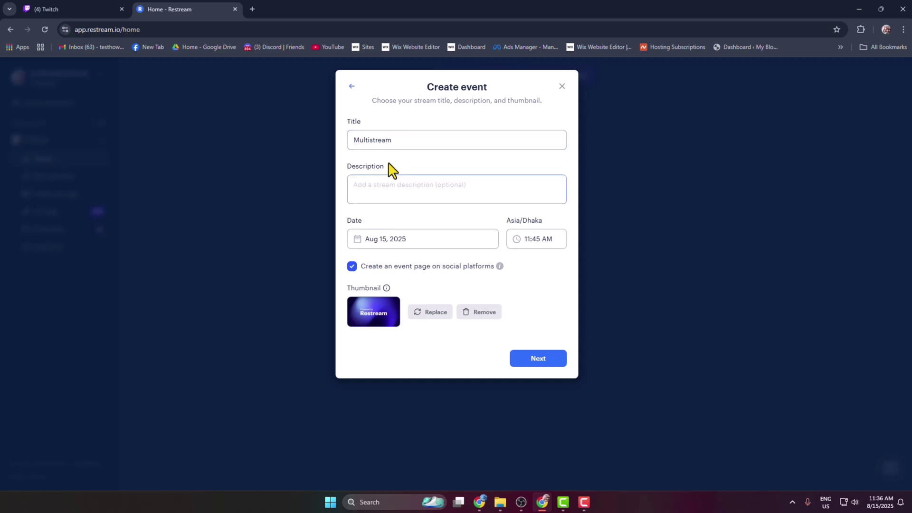
{"action": "left_click", "coordinate": [452, 244]}
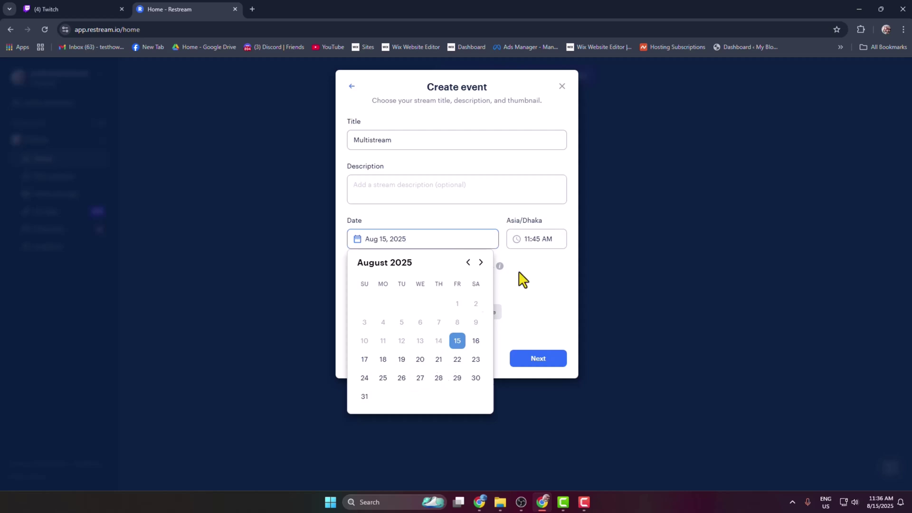
{"action": "left_click", "coordinate": [547, 238]}
{"action": "left_click", "coordinate": [432, 218]}
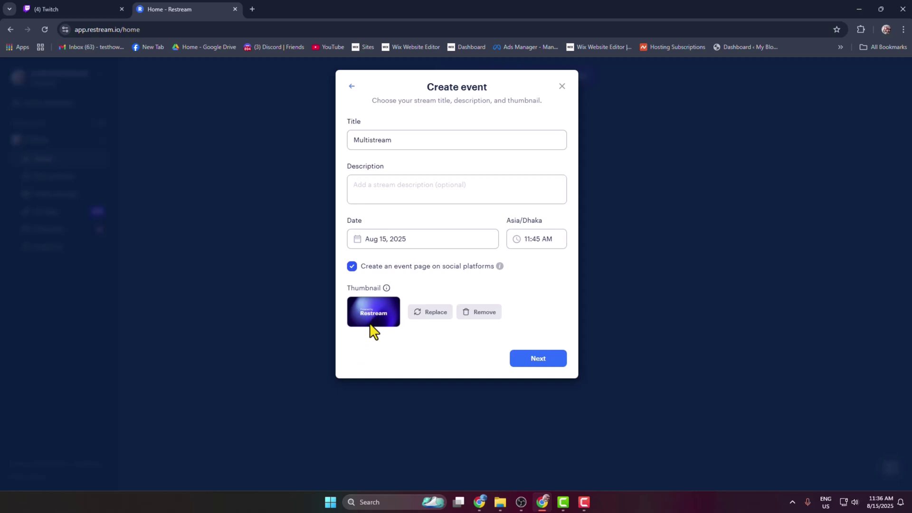
{"action": "left_click", "coordinate": [528, 360]}
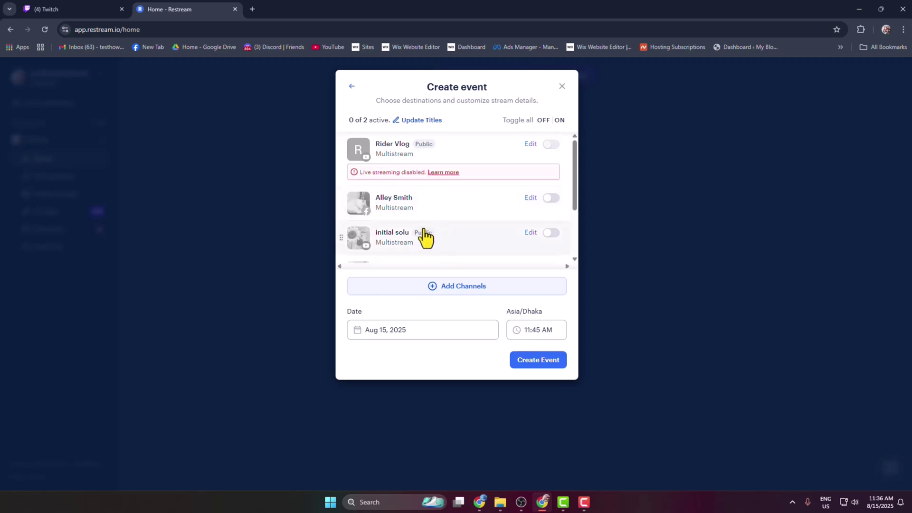
Try adding a Twitch channel, then cancel the Twitch authorization
{"action": "left_click", "coordinate": [451, 294]}
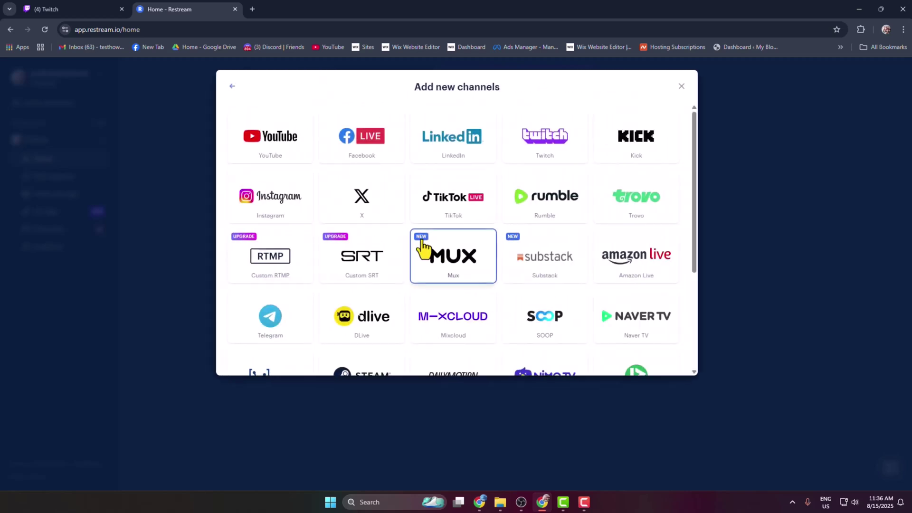
{"action": "left_click", "coordinate": [545, 158]}
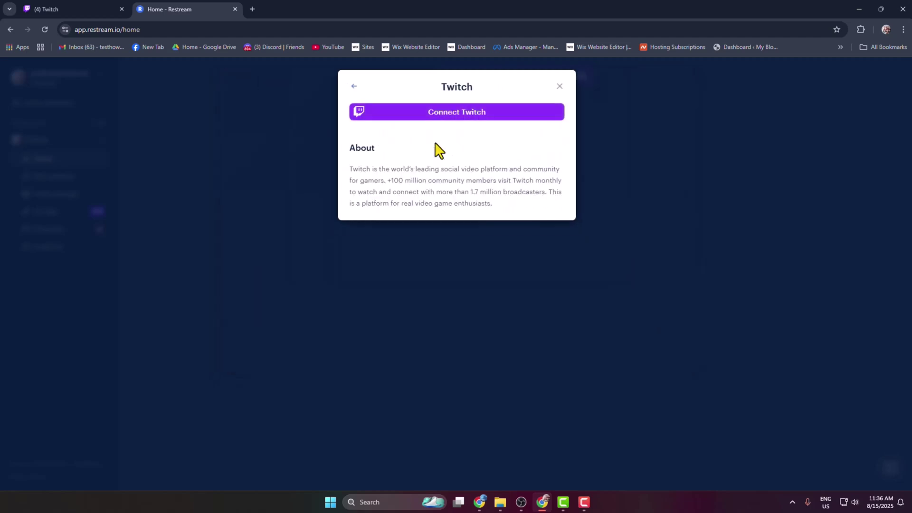
{"action": "left_click", "coordinate": [465, 115]}
{"action": "left_click", "coordinate": [636, 75]}
{"action": "left_click", "coordinate": [354, 87]}
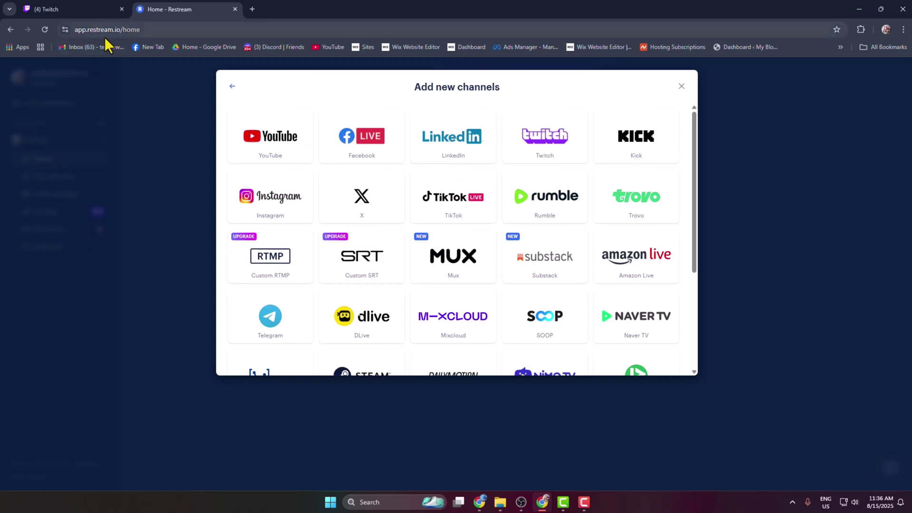
Try adding a TikTok channel, then cancel the TikTok login
{"action": "left_click", "coordinate": [465, 208]}
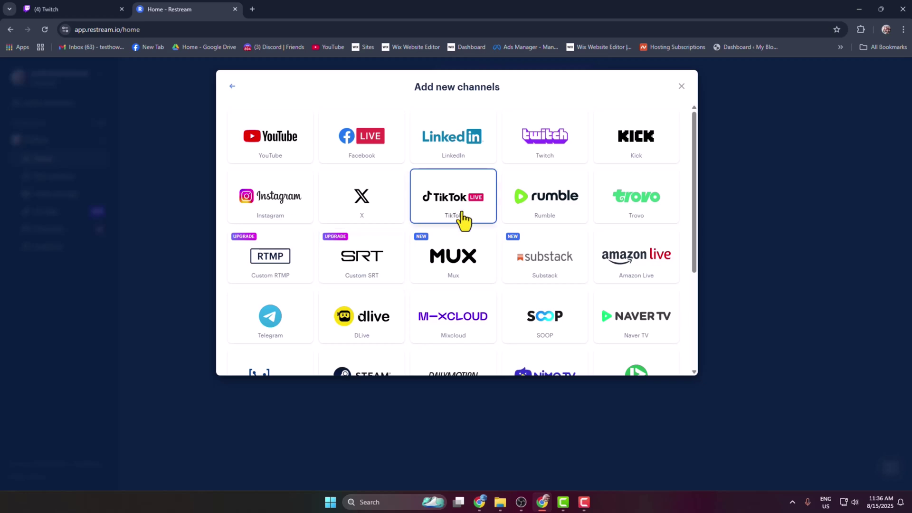
{"action": "left_click", "coordinate": [453, 228]}
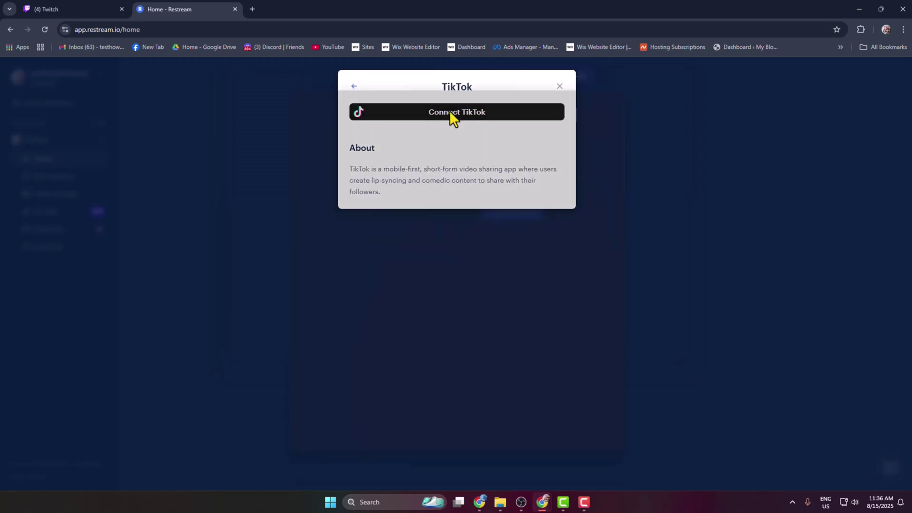
{"action": "left_click", "coordinate": [450, 113]}
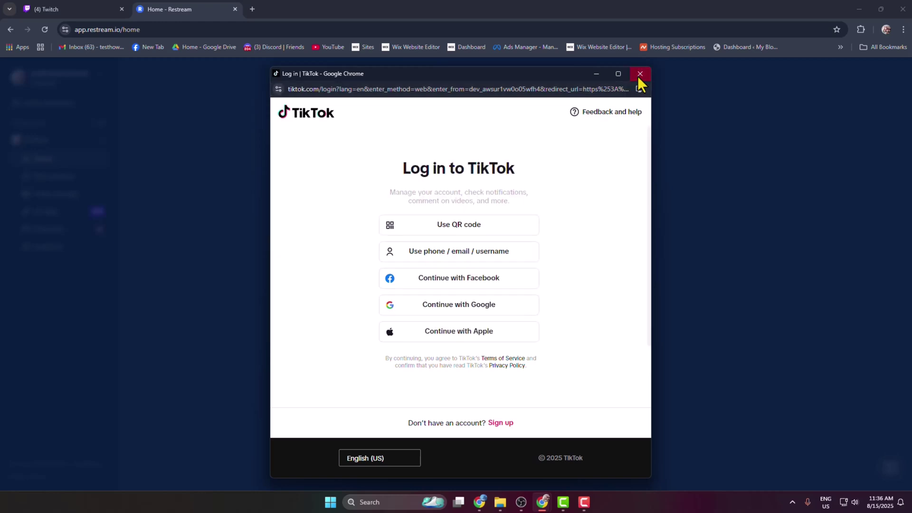
{"action": "left_click", "coordinate": [640, 74]}
{"action": "left_click", "coordinate": [353, 87]}
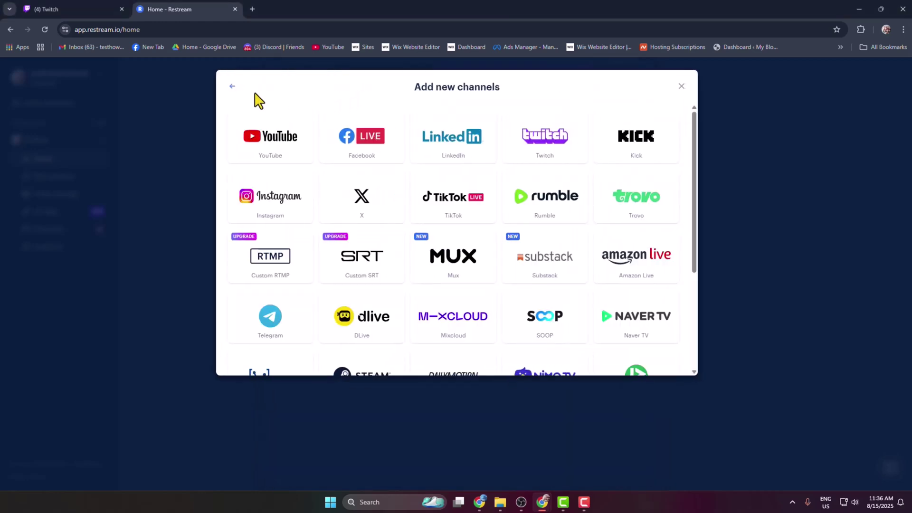
Enable only the topicaltalks destination and create the event
{"action": "left_click", "coordinate": [231, 87]}
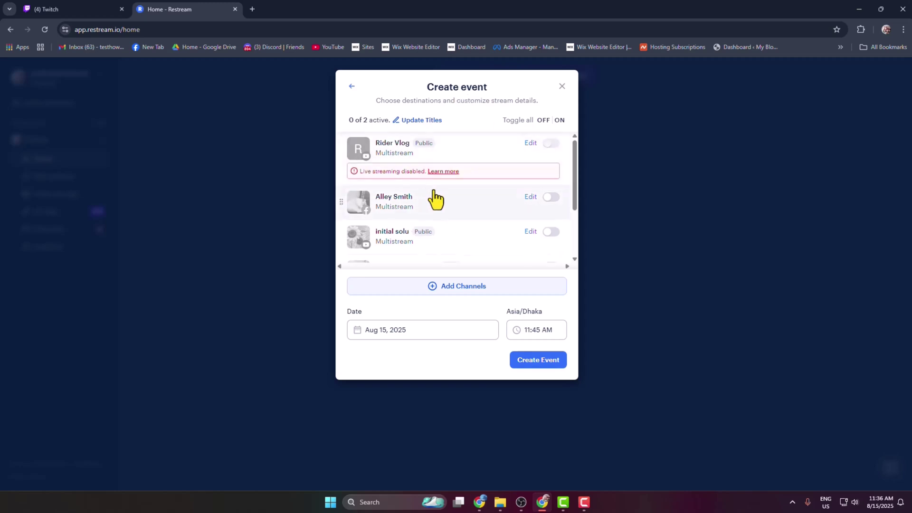
{"action": "scroll", "coordinate": [436, 201], "scroll_direction": "down", "scroll_amount": 2}
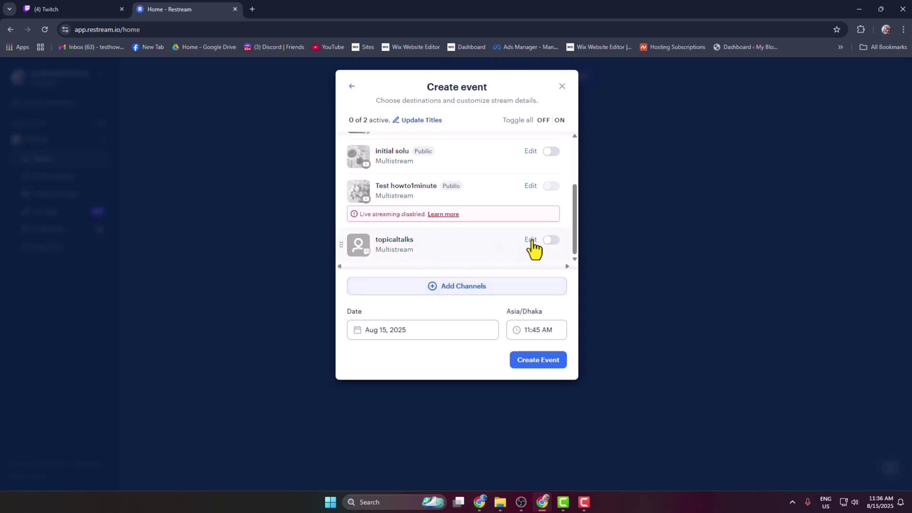
{"action": "left_click", "coordinate": [552, 242]}
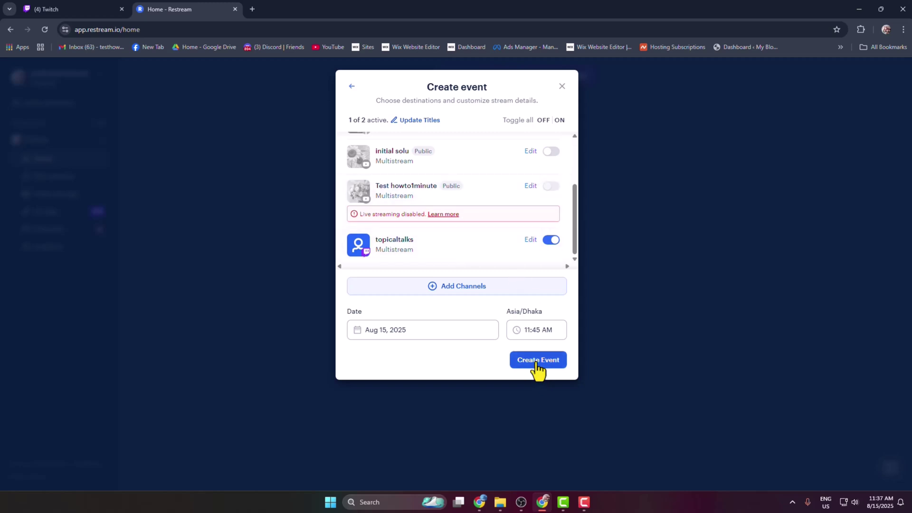
{"action": "left_click", "coordinate": [536, 362]}
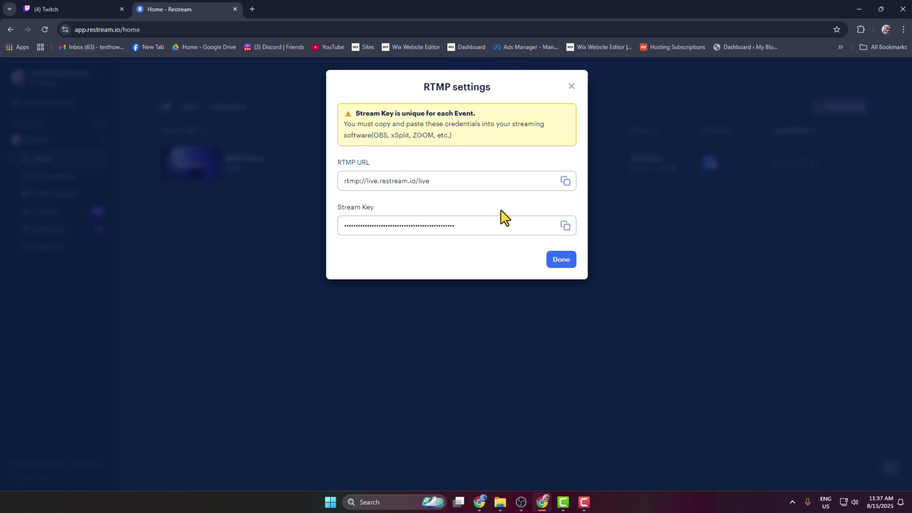
Set OBS to a Custom stream service with server rtmp://live.restream.io/live
{"action": "left_click", "coordinate": [565, 181]}
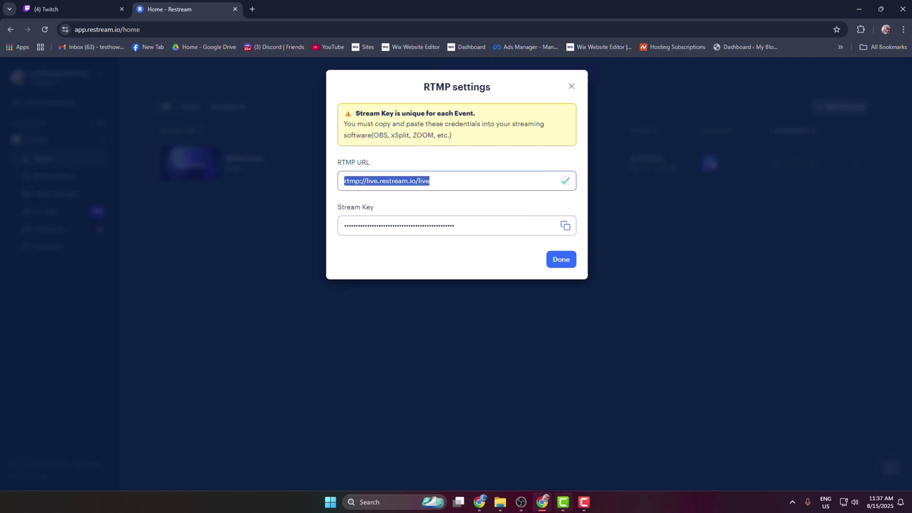
{"action": "left_click", "coordinate": [516, 503]}
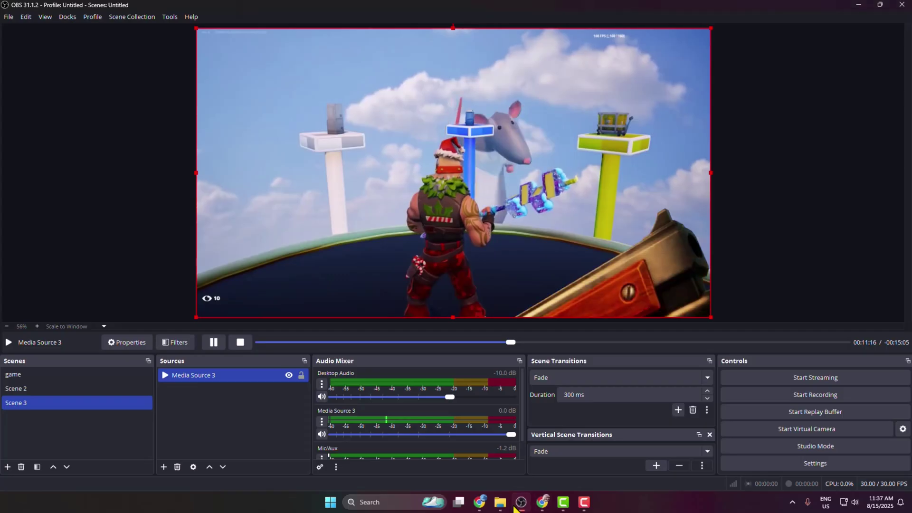
{"action": "left_click", "coordinate": [793, 463]}
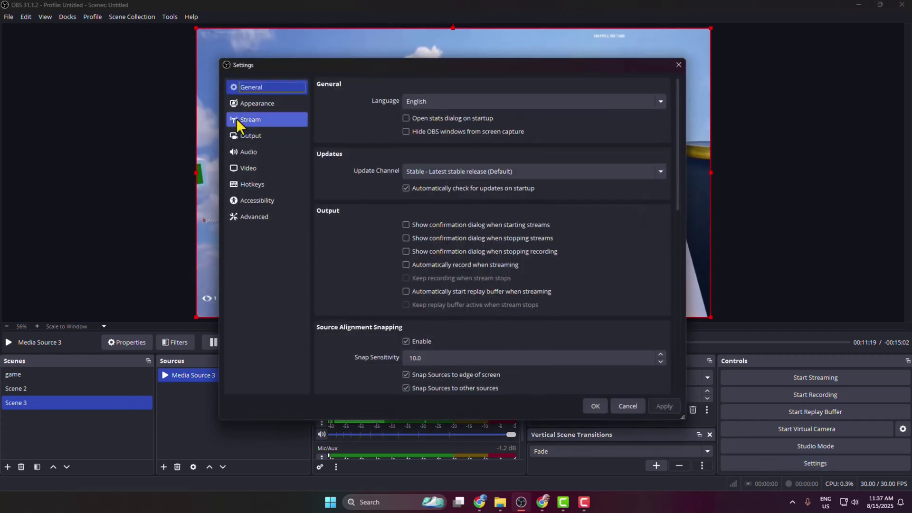
{"action": "left_click", "coordinate": [250, 120]}
{"action": "left_click", "coordinate": [432, 87]}
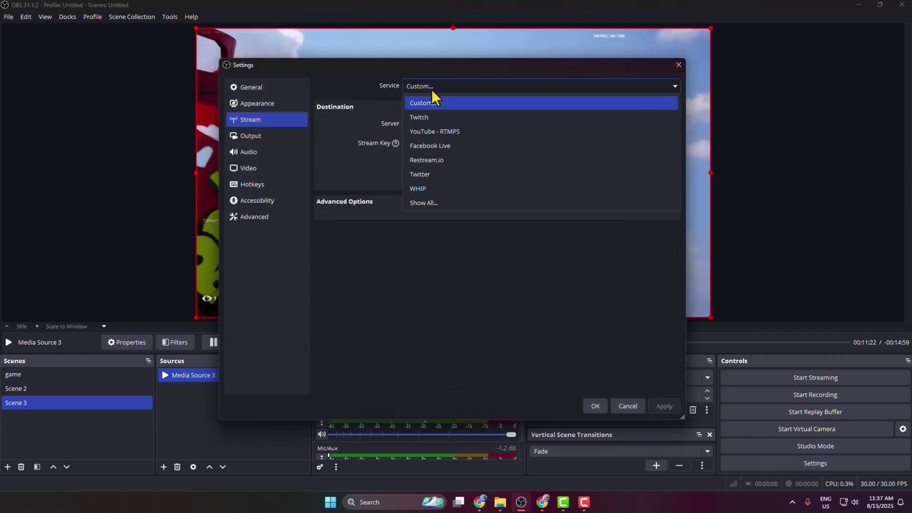
{"action": "left_click", "coordinate": [424, 104]}
{"action": "left_click", "coordinate": [426, 122]}
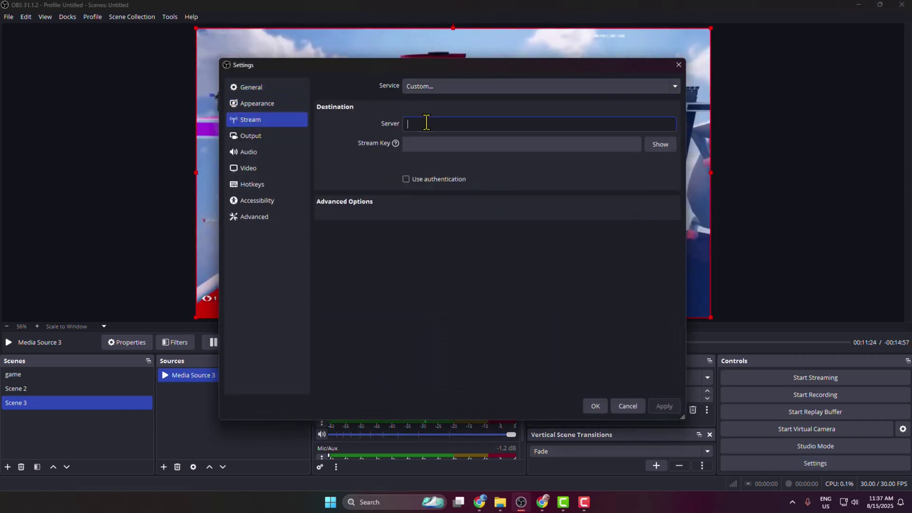
{"action": "key", "text": "ctrl+v"}
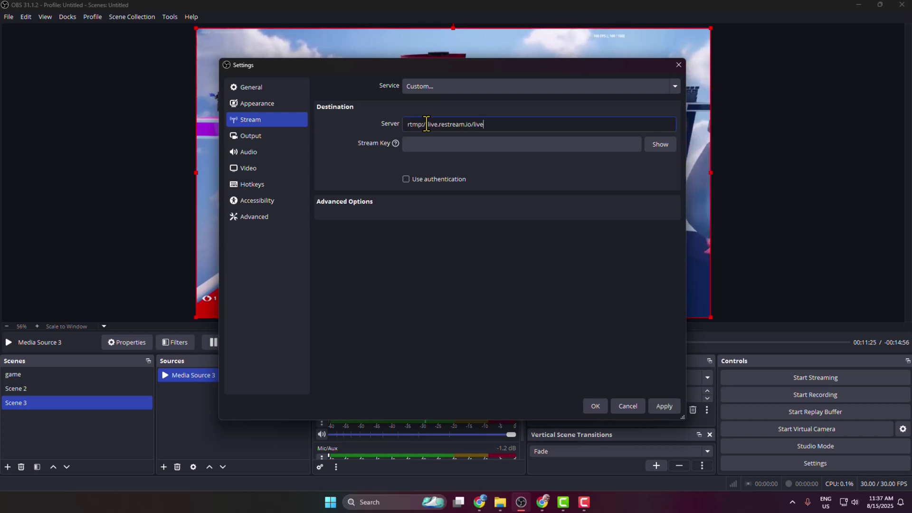
Paste the Restream event's stream key into OBS and apply the settings
{"action": "left_click", "coordinate": [544, 503]}
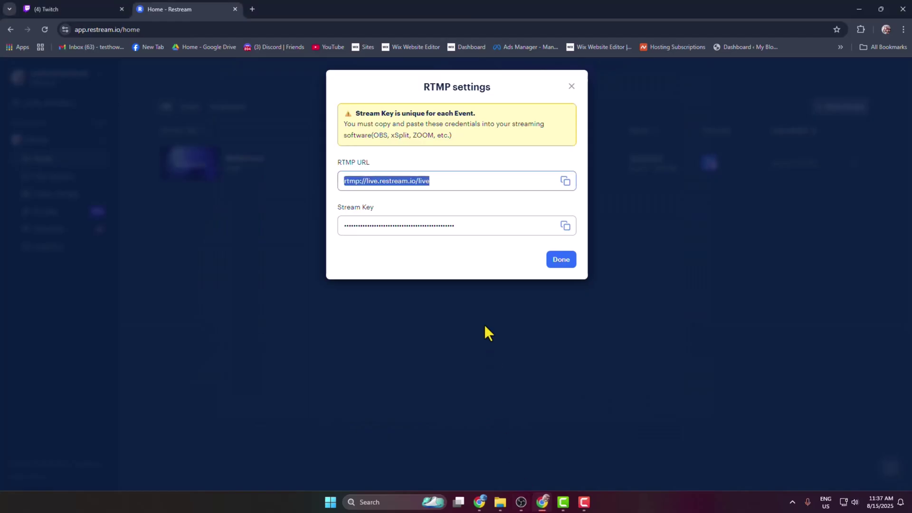
{"action": "left_click", "coordinate": [565, 227]}
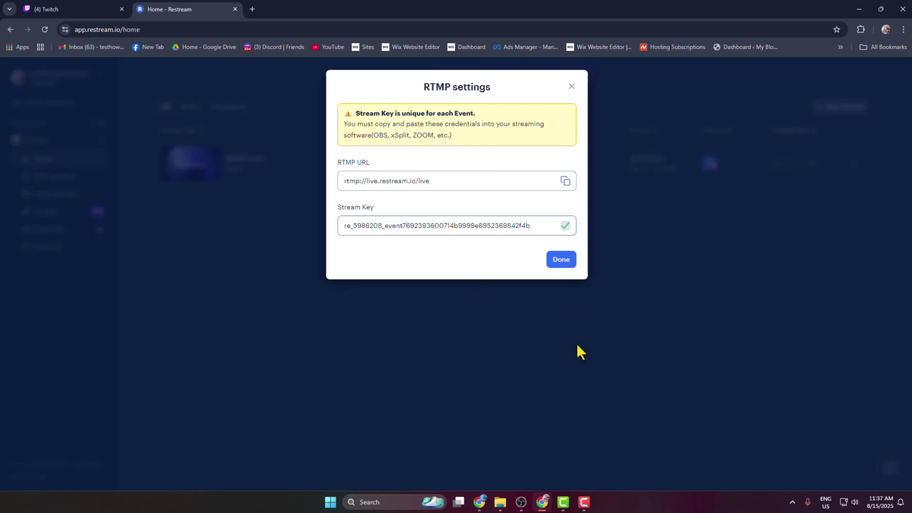
{"action": "left_click", "coordinate": [521, 503]}
{"action": "left_click", "coordinate": [423, 145]}
{"action": "key", "text": "ctrl+v"}
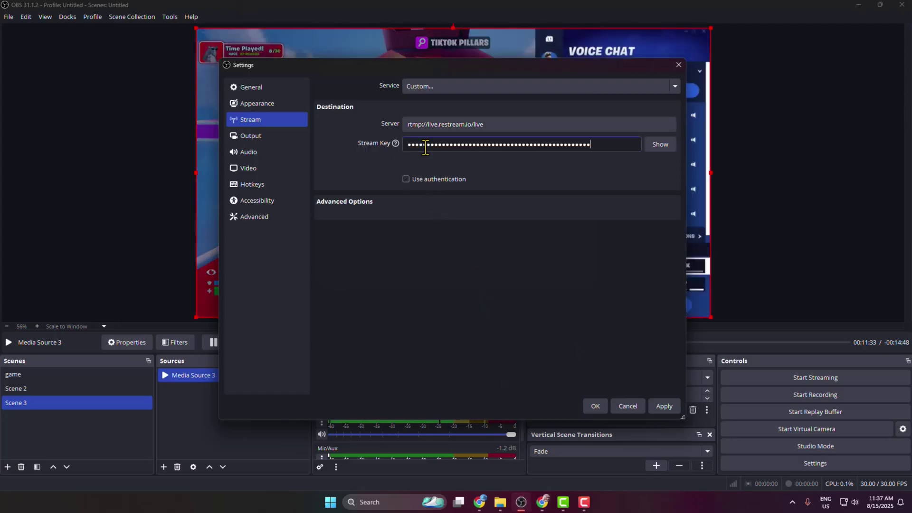
{"action": "left_click", "coordinate": [665, 406]}
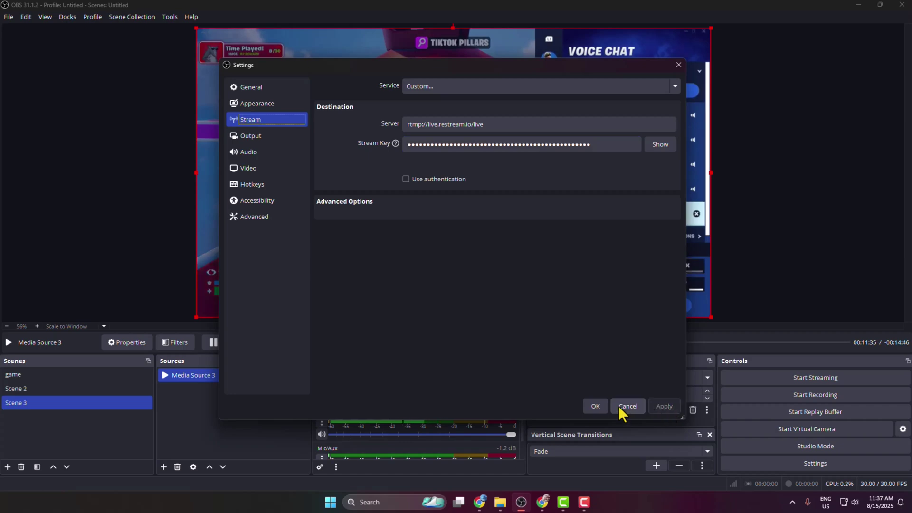
Save OBS settings, open the Multistream event in Restream, and start streaming in OBS
{"action": "left_click", "coordinate": [594, 406]}
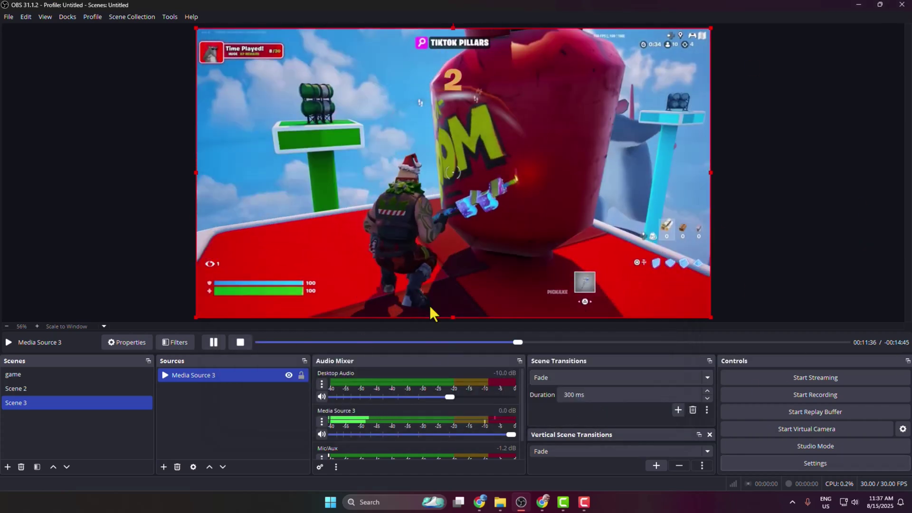
{"action": "left_click", "coordinate": [543, 502]}
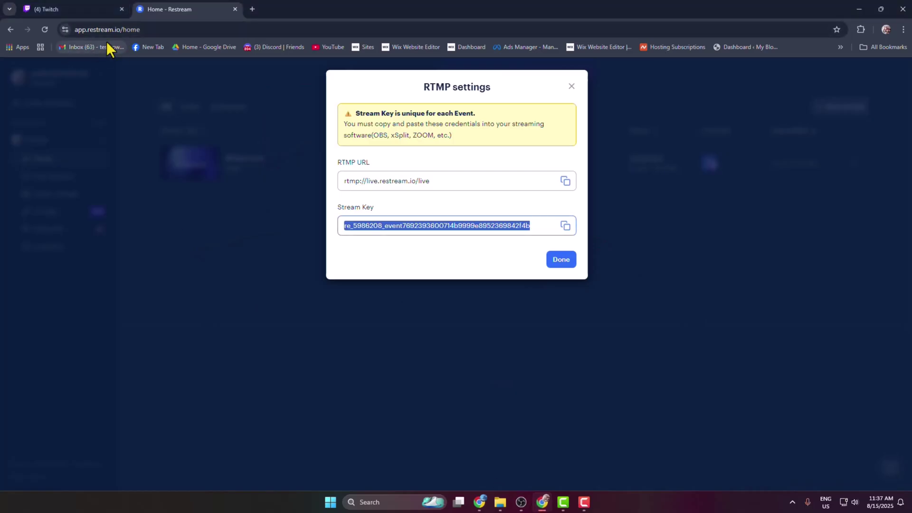
{"action": "left_click", "coordinate": [560, 261]}
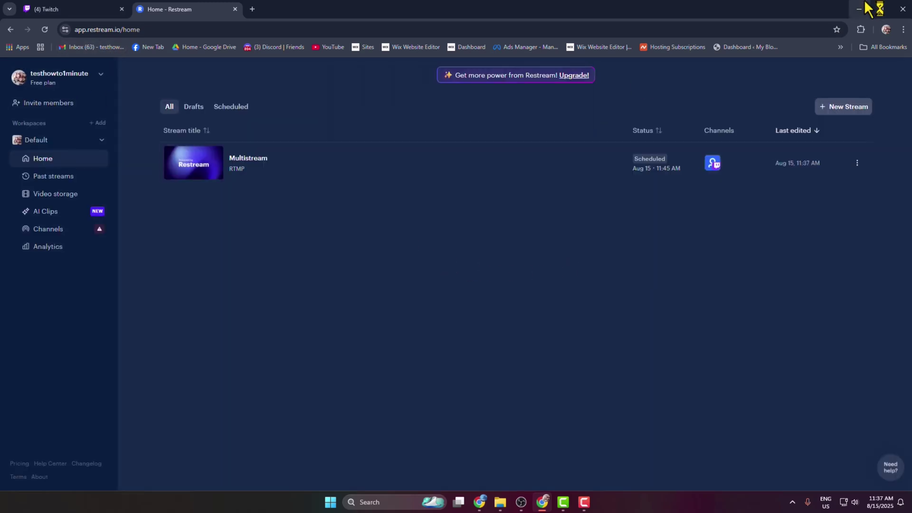
{"action": "left_click", "coordinate": [246, 171]}
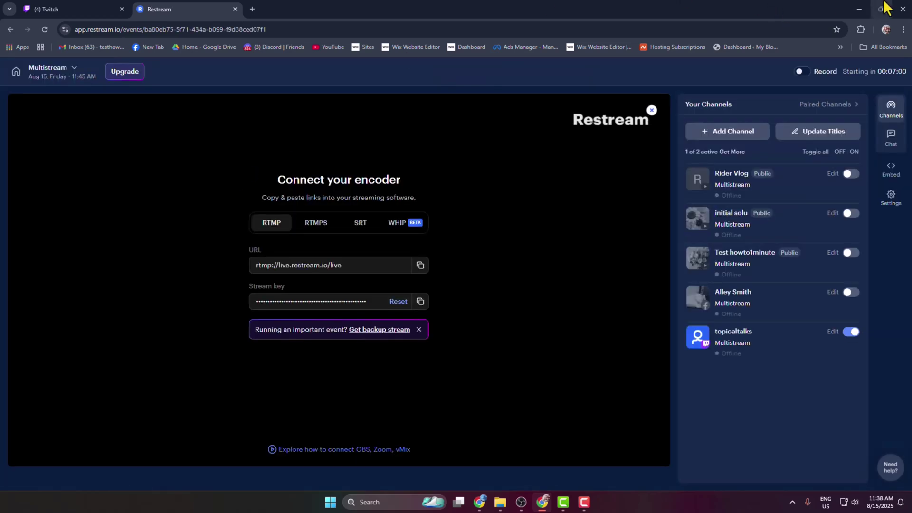
{"action": "left_click", "coordinate": [859, 8]}
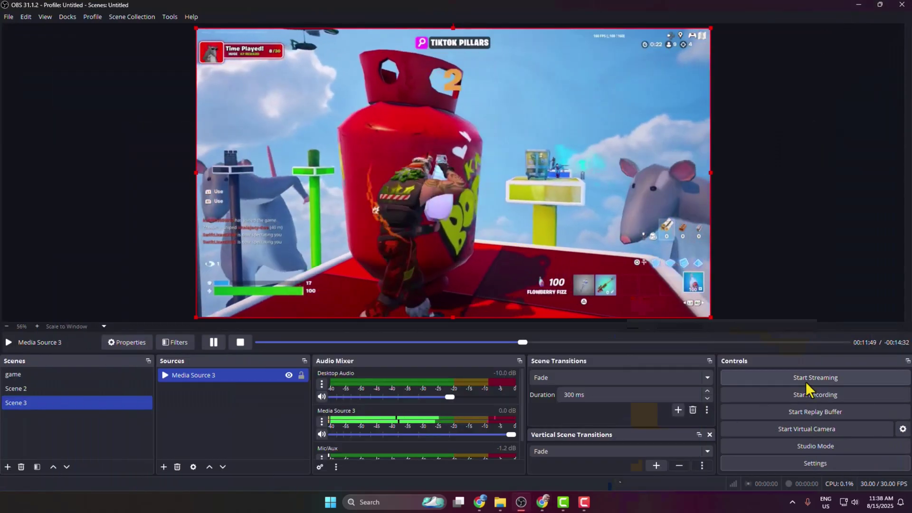
{"action": "left_click", "coordinate": [813, 378]}
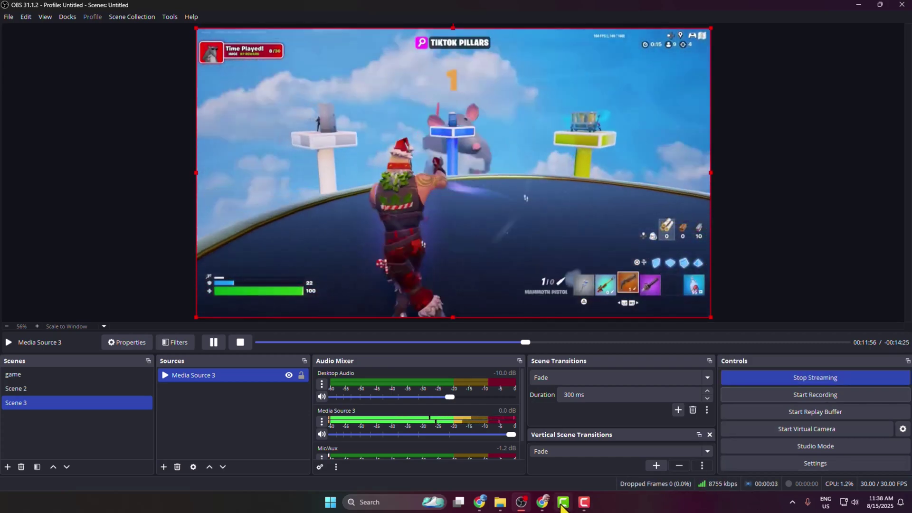
Check the live preview in Twitch Stream Manager, then return to Restream's live event page
{"action": "left_click", "coordinate": [543, 503]}
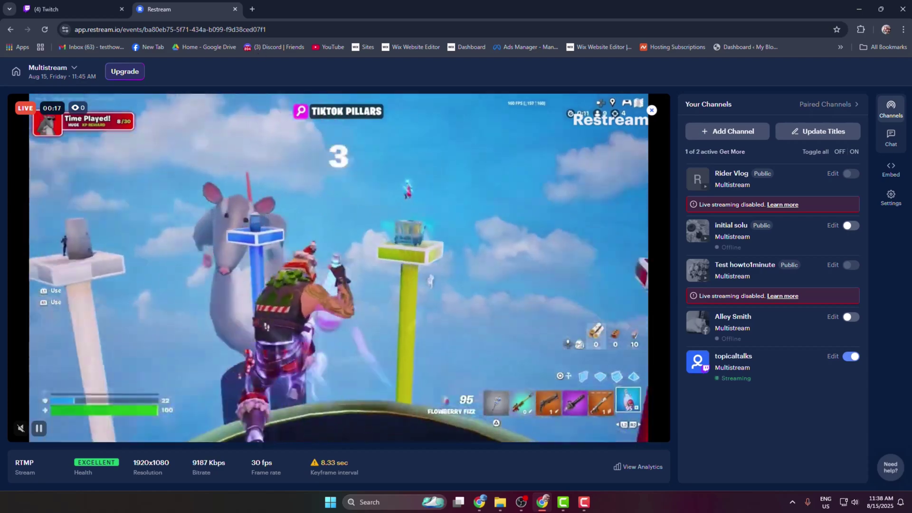
{"action": "left_click", "coordinate": [112, 9]}
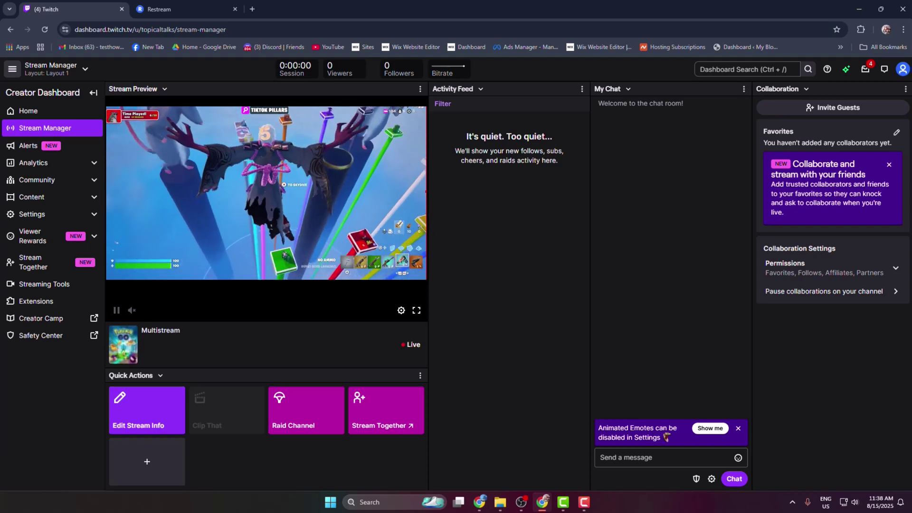
{"action": "left_click", "coordinate": [161, 9]}
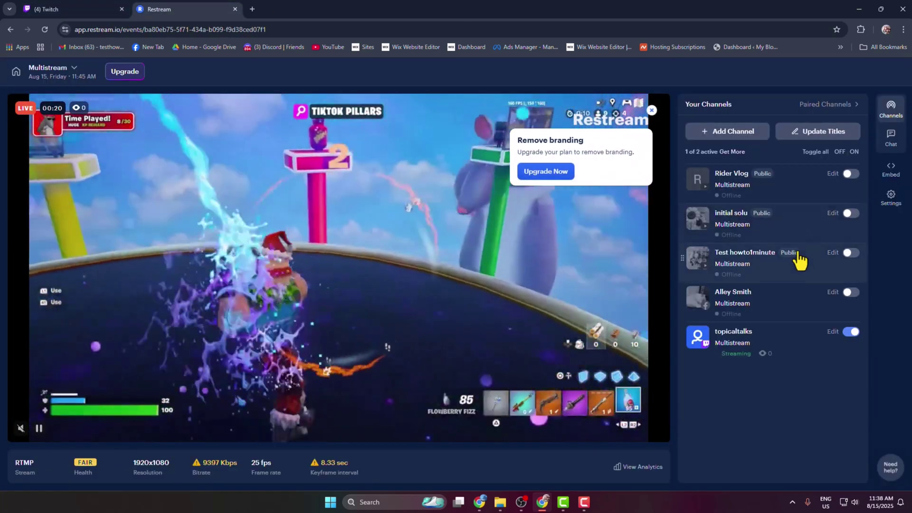